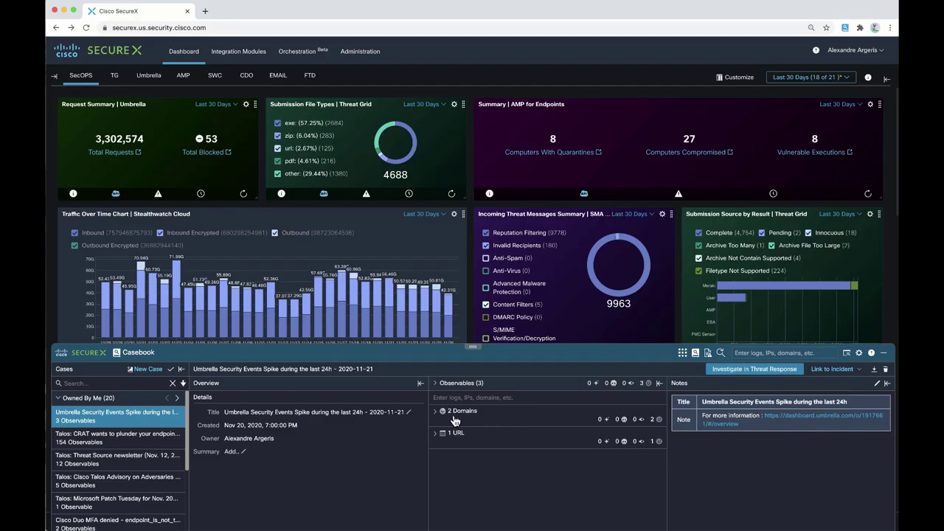
Collapse the casebook pane and create a new workflow in Orchestration.
{"action": "left_click", "coordinate": [460, 356]}
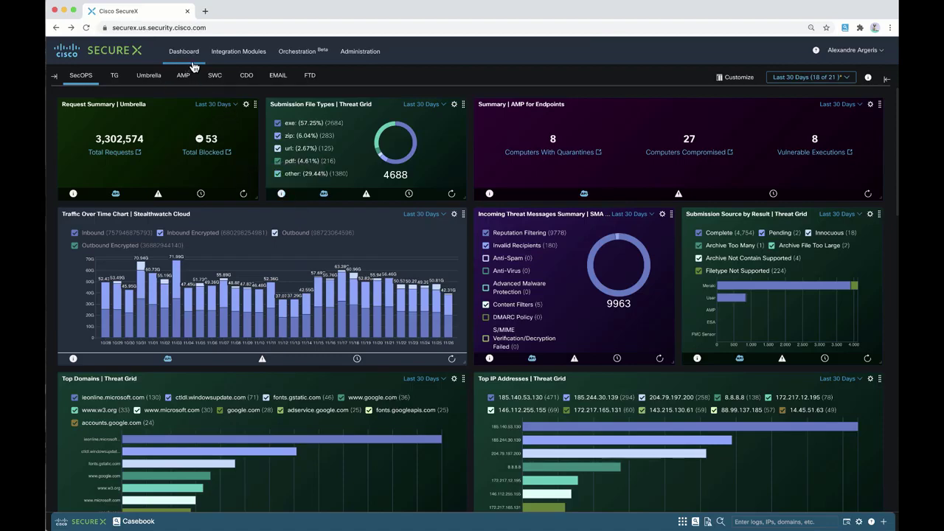
{"action": "left_click", "coordinate": [304, 57]}
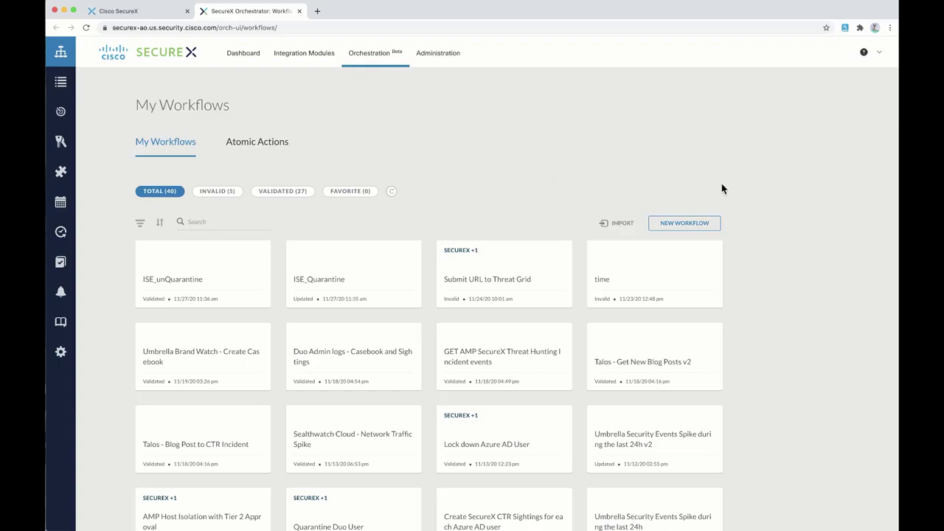
{"action": "left_click", "coordinate": [686, 225]}
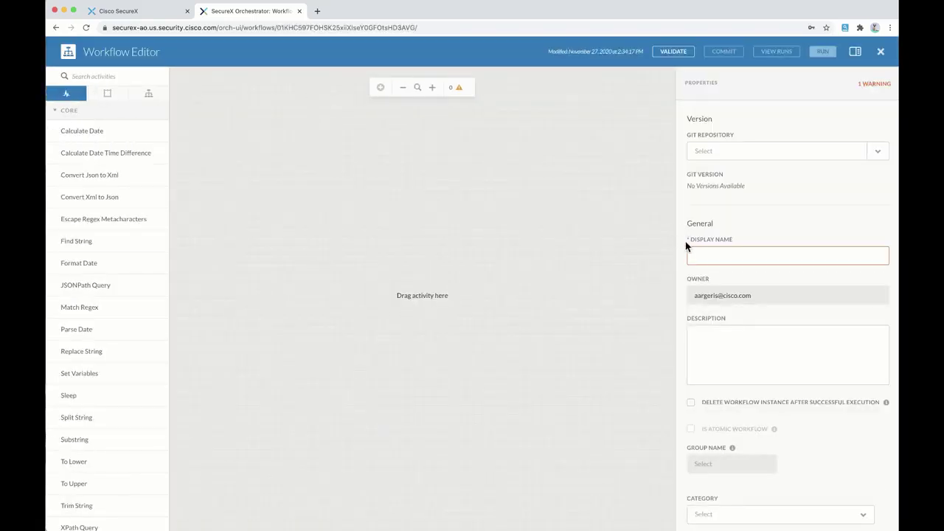
Set the new workflow's display name to "My first workflow".
{"action": "left_click", "coordinate": [705, 260]}
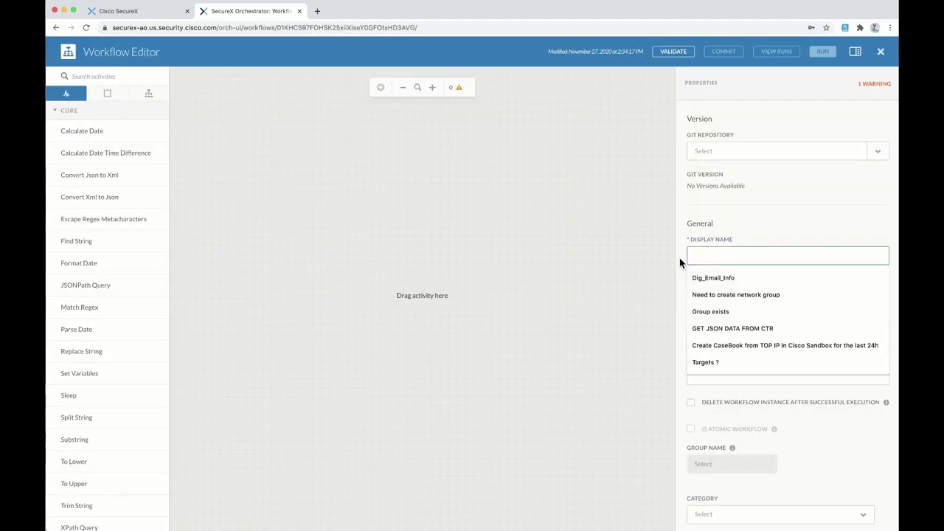
{"action": "type", "text": "My"}
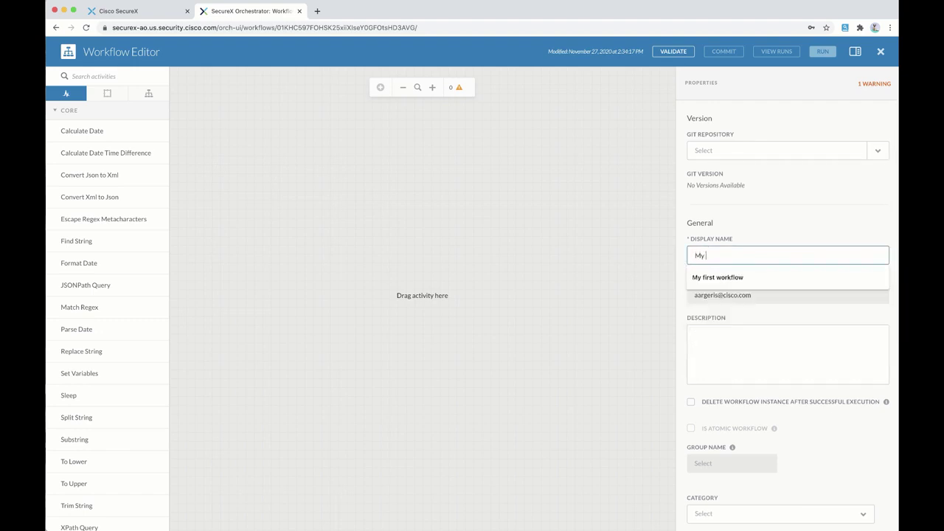
{"action": "type", "text": " fir"}
{"action": "key", "text": "Down"}
{"action": "key", "text": "Return"}
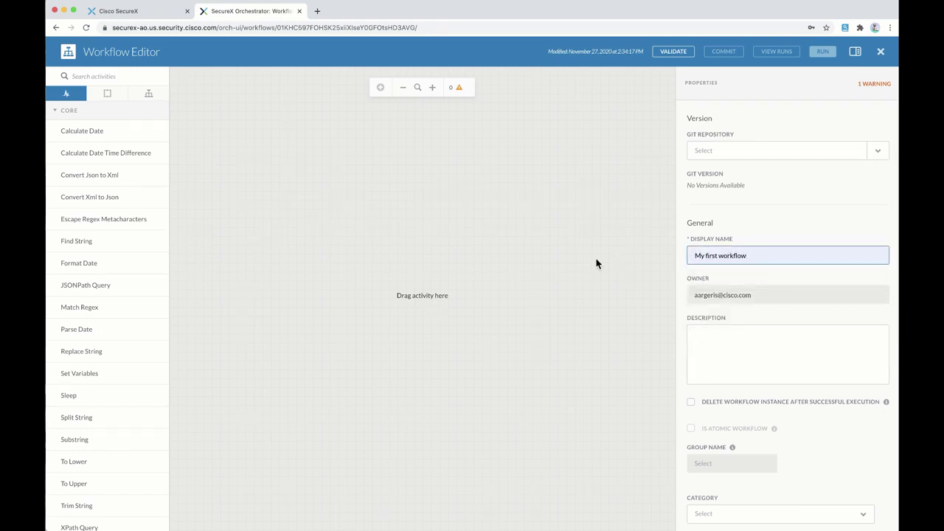
{"action": "left_click", "coordinate": [584, 269]}
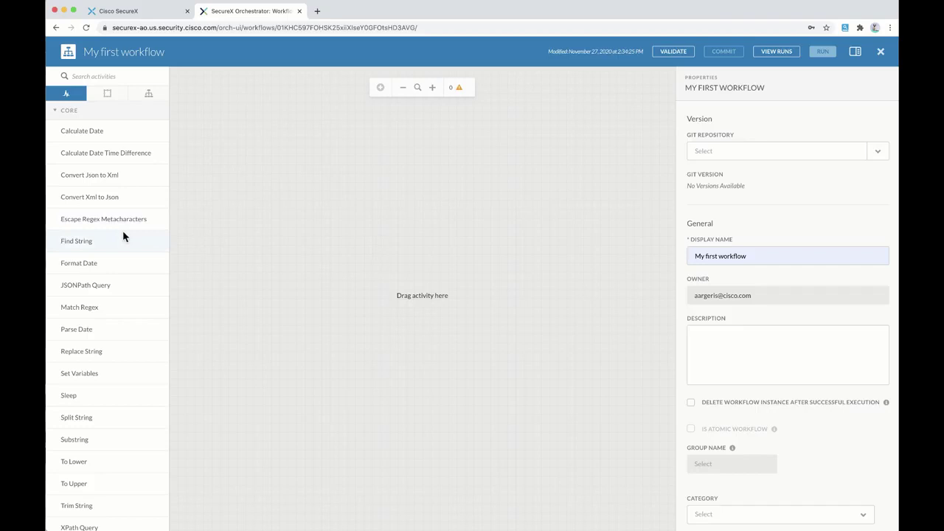
Find the CTR activities and add CTRGenerateAccessToken to the empty workflow canvas.
{"action": "left_click", "coordinate": [92, 77]}
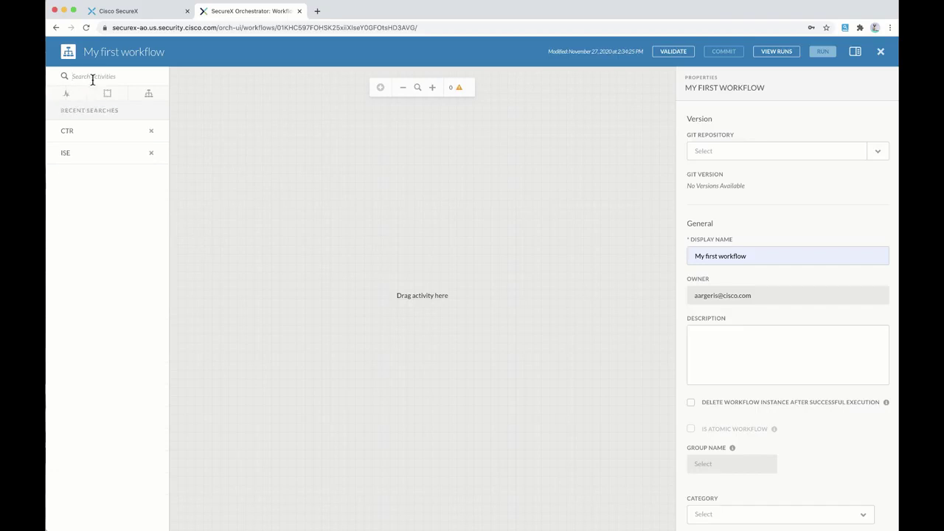
{"action": "type", "text": "CTR"}
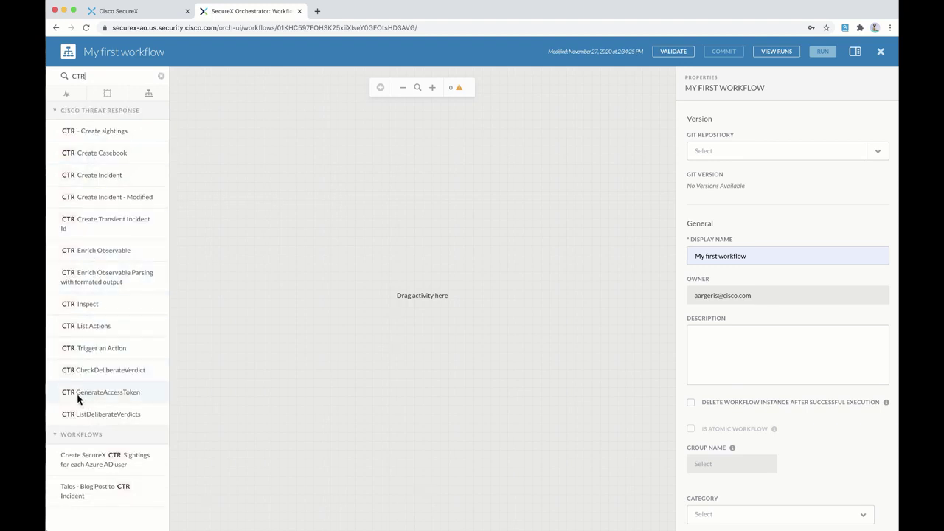
{"action": "left_click_drag", "start_coordinate": [78, 396], "coordinate": [421, 235]}
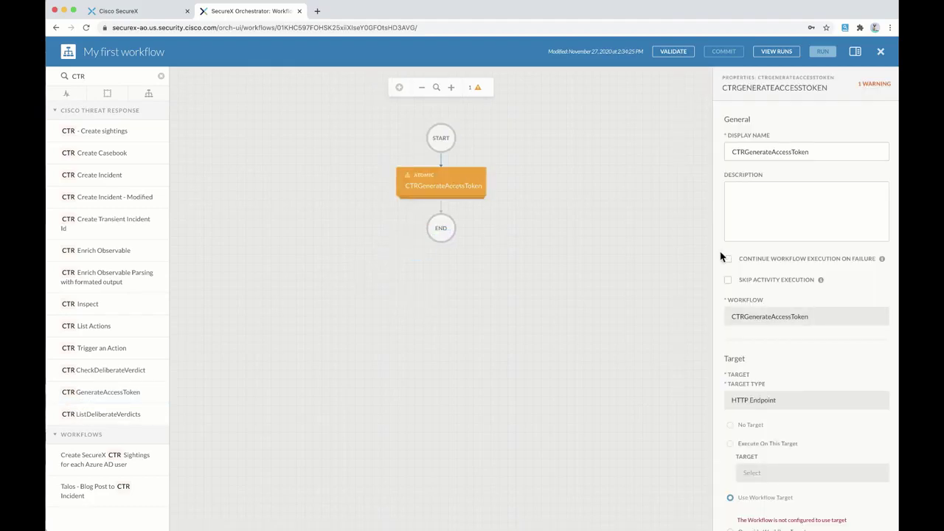
Override the workflow target of the CTRGenerateAccessToken activity with CTR_For_Access_Token.
{"action": "scroll", "coordinate": [721, 256], "scroll_direction": "down", "scroll_amount": 5}
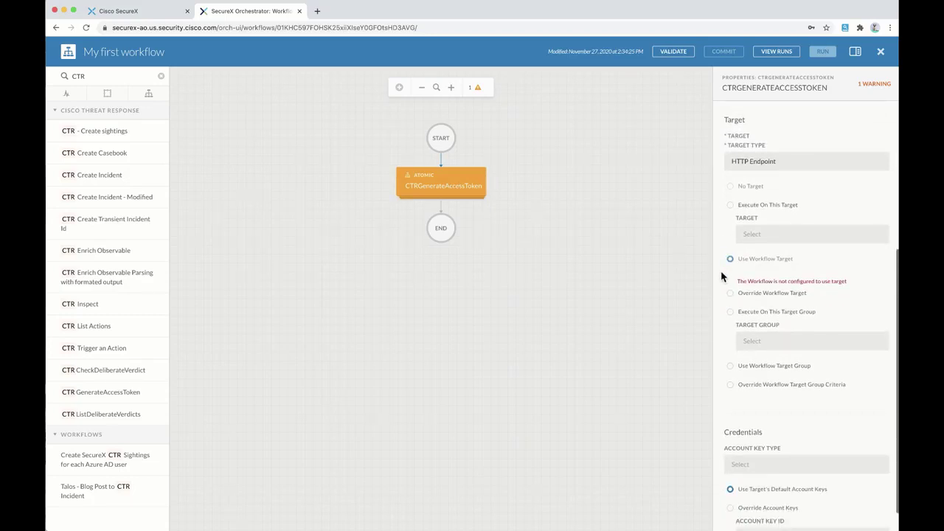
{"action": "left_click", "coordinate": [731, 294]}
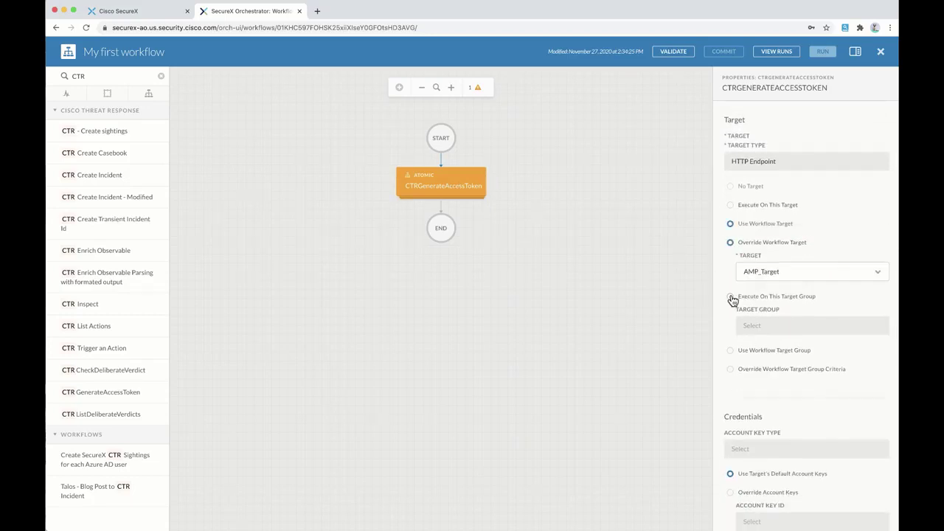
{"action": "left_click", "coordinate": [768, 273]}
{"action": "scroll", "coordinate": [807, 369], "scroll_direction": "down", "scroll_amount": 3}
{"action": "left_click", "coordinate": [788, 349]}
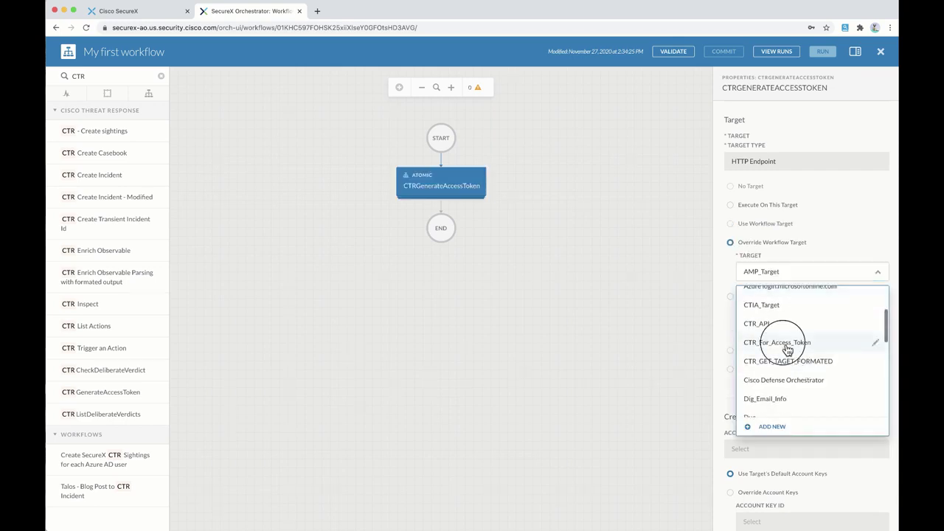
{"action": "left_click", "coordinate": [642, 322]}
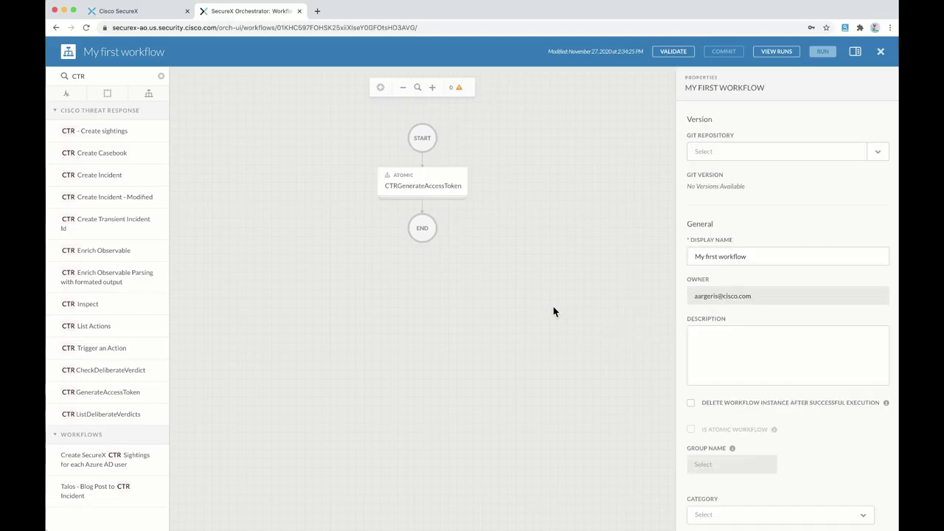
Validate the workflow with its access token activity and run it.
{"action": "left_click", "coordinate": [669, 53]}
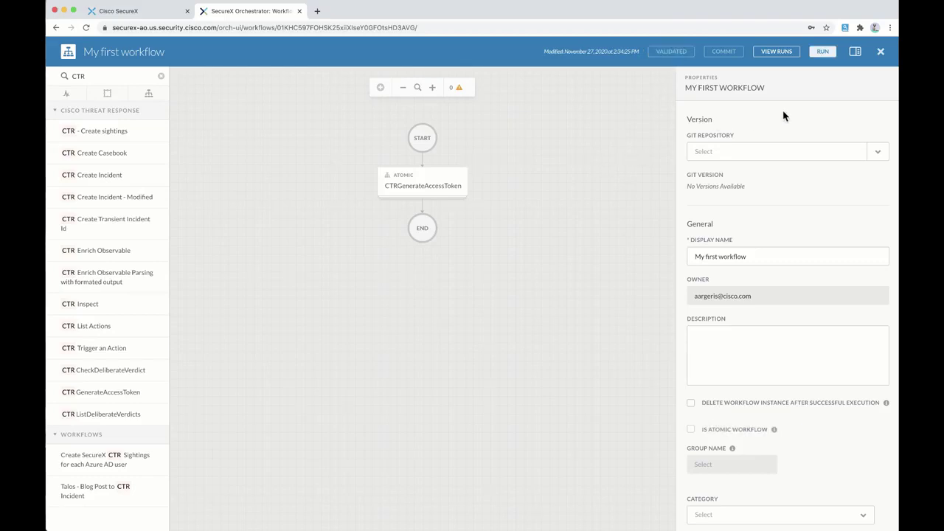
{"action": "left_click", "coordinate": [823, 54]}
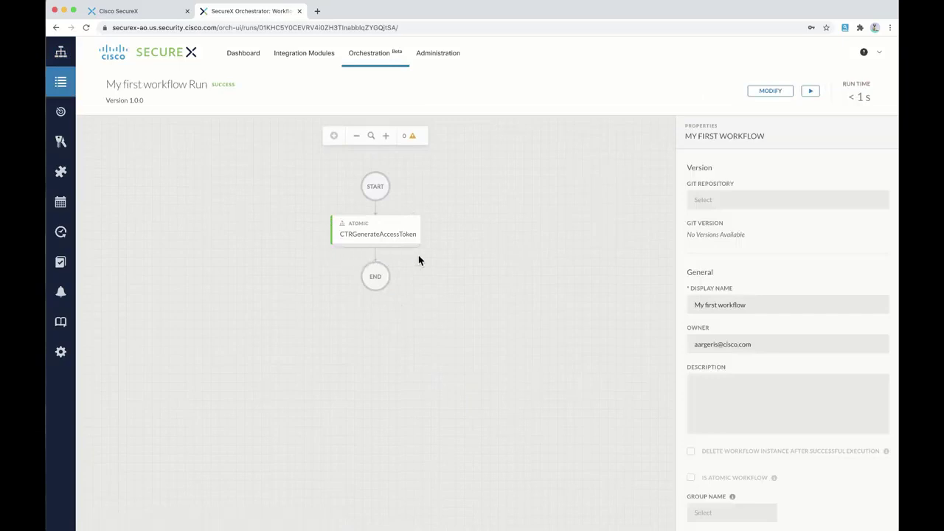
Reopen the workflow for editing and add the CTR Create Casebook activity after CTRGenerateAccessToken.
{"action": "left_click", "coordinate": [767, 99]}
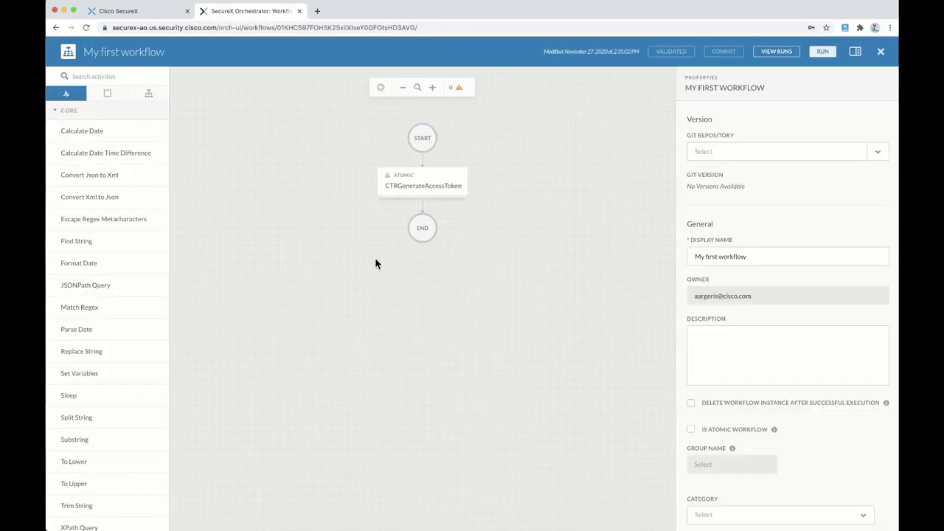
{"action": "left_click", "coordinate": [121, 77]}
{"action": "type", "text": "CTR"}
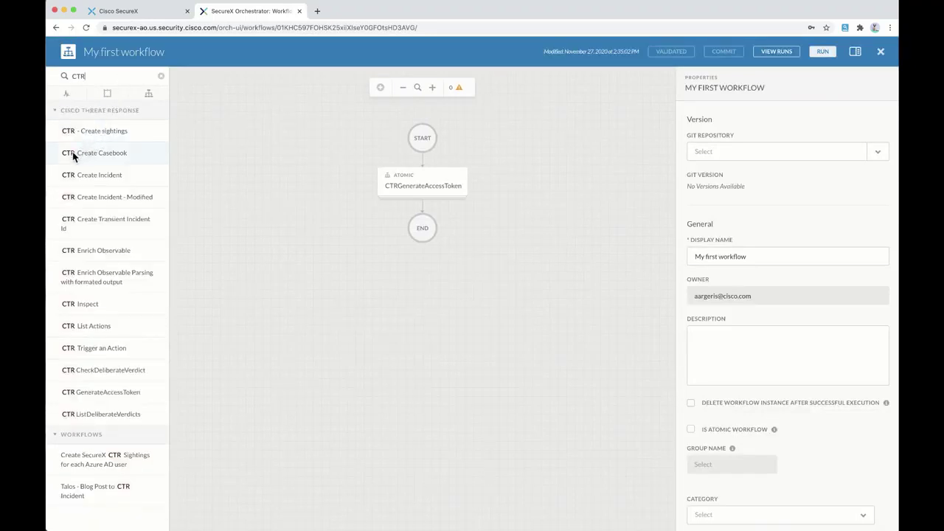
{"action": "left_click_drag", "start_coordinate": [92, 154], "coordinate": [429, 205]}
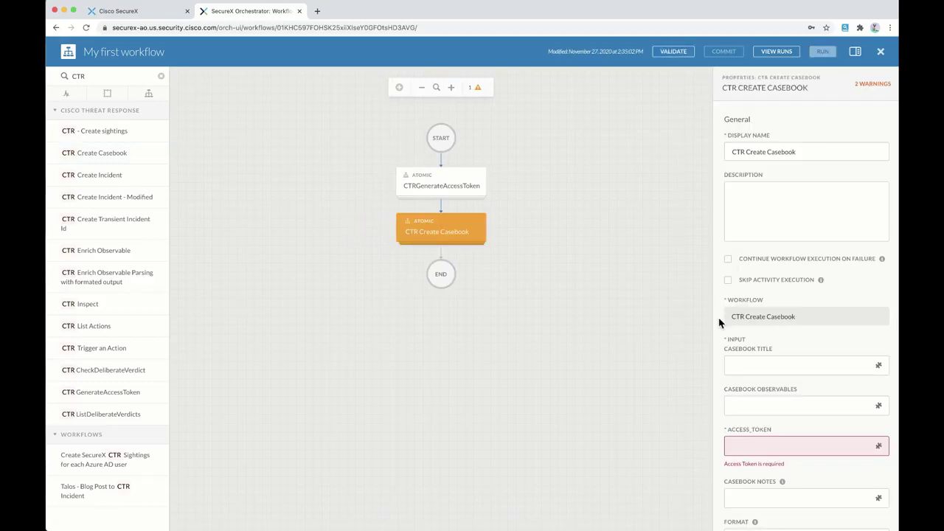
Set the casebook title of the CTR Create Casebook activity to "TEST this is my first casebook".
{"action": "scroll", "coordinate": [719, 322], "scroll_direction": "down", "scroll_amount": 3}
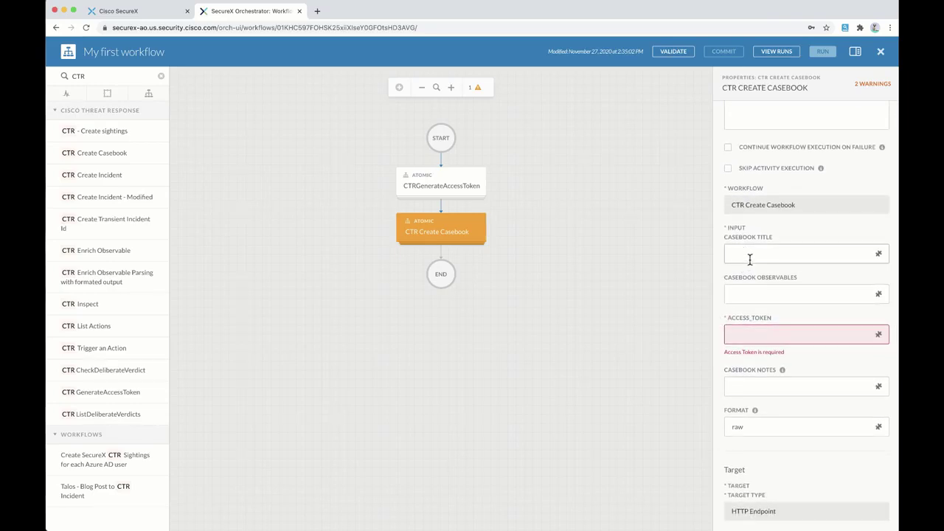
{"action": "left_click", "coordinate": [750, 260]}
{"action": "type", "text": "TEST this is my first casebook"}
Paste the copied JSON list with a user and the domain internetbadguys.com as the casebook observables.
{"action": "left_click", "coordinate": [733, 281]}
{"action": "left_click", "coordinate": [745, 298]}
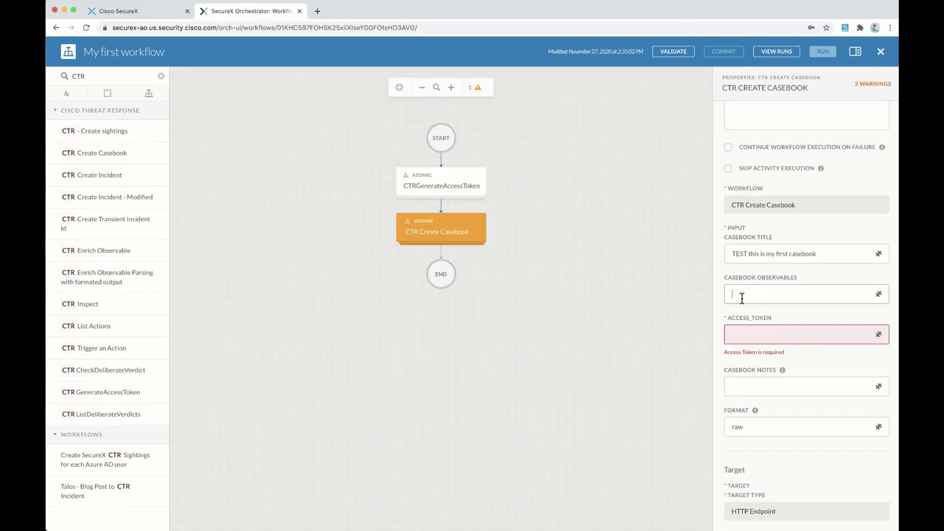
{"action": "right_click", "coordinate": [735, 295]}
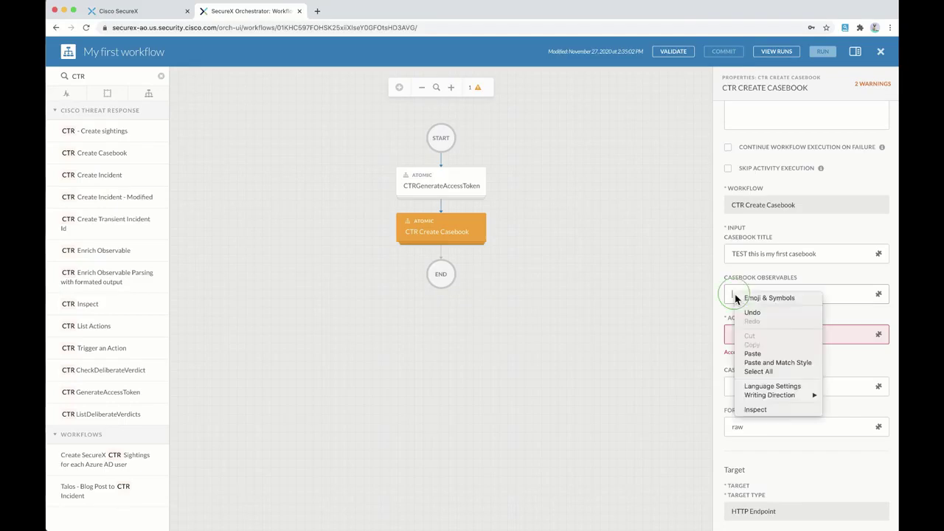
{"action": "left_click", "coordinate": [752, 353]}
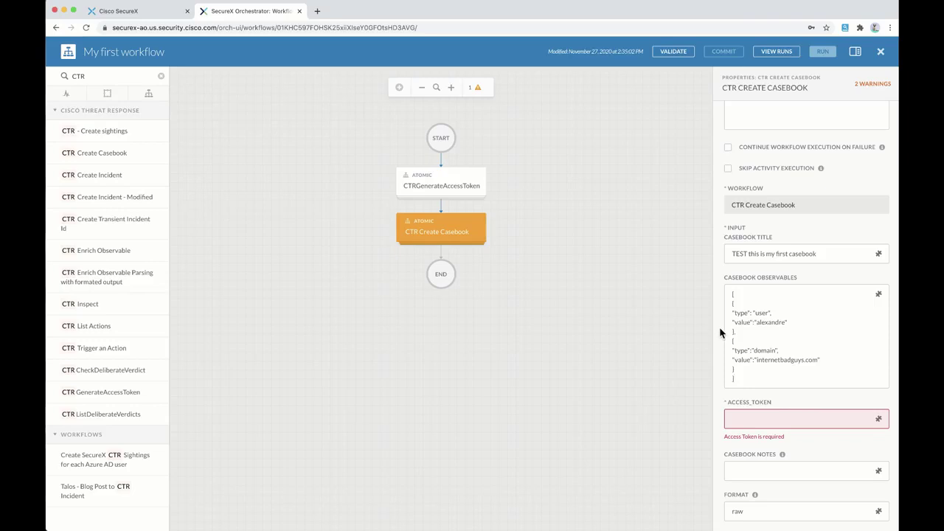
Link the casebook's access token input to the Access Token output of CTRGenerateAccessToken and enter "TEST" as the casebook notes.
{"action": "scroll", "coordinate": [721, 328], "scroll_direction": "down", "scroll_amount": 3}
{"action": "left_click", "coordinate": [750, 330]}
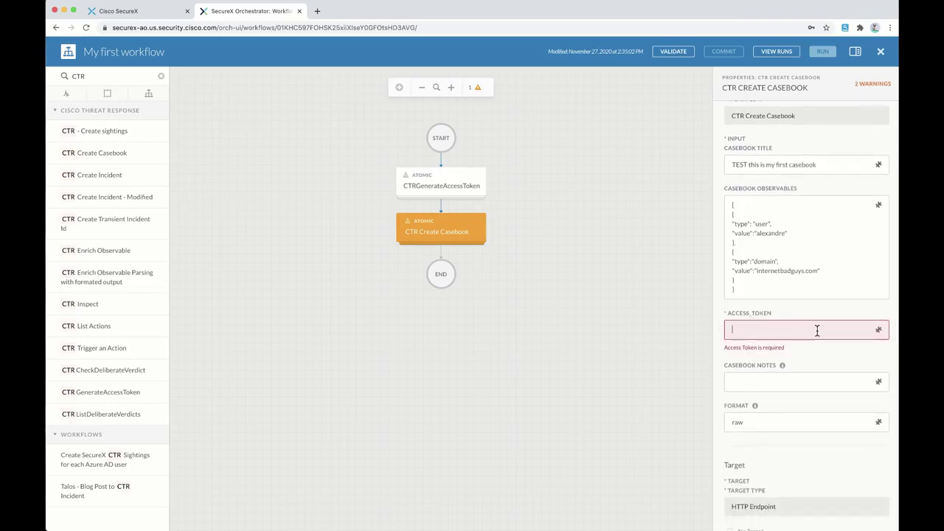
{"action": "left_click", "coordinate": [878, 329]}
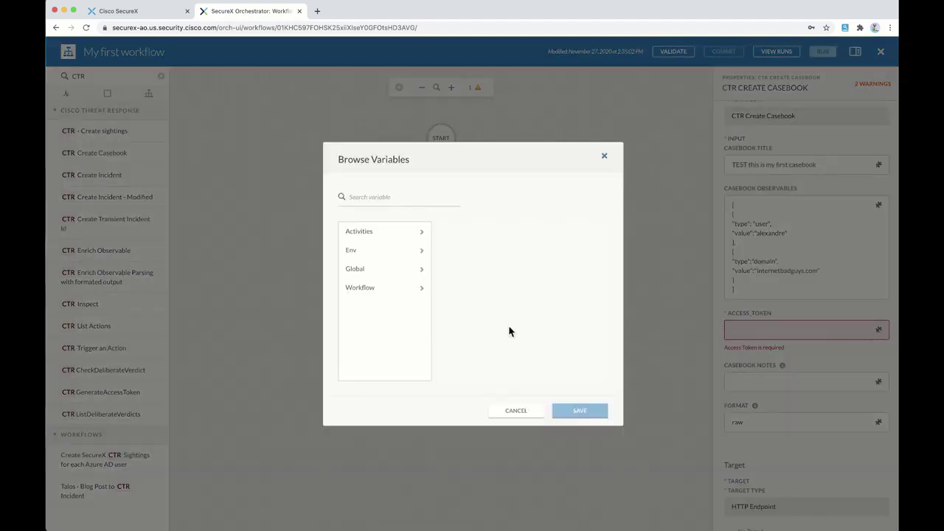
{"action": "left_click", "coordinate": [370, 233]}
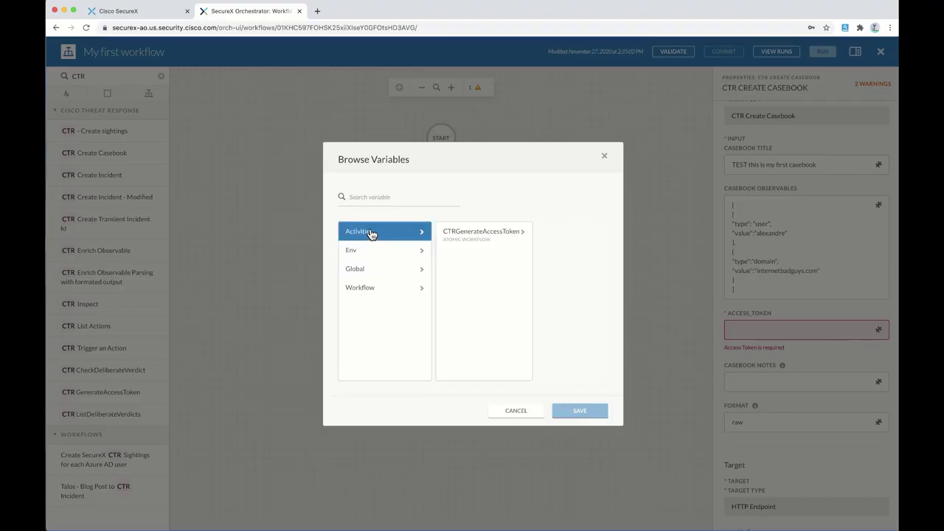
{"action": "left_click", "coordinate": [458, 237]}
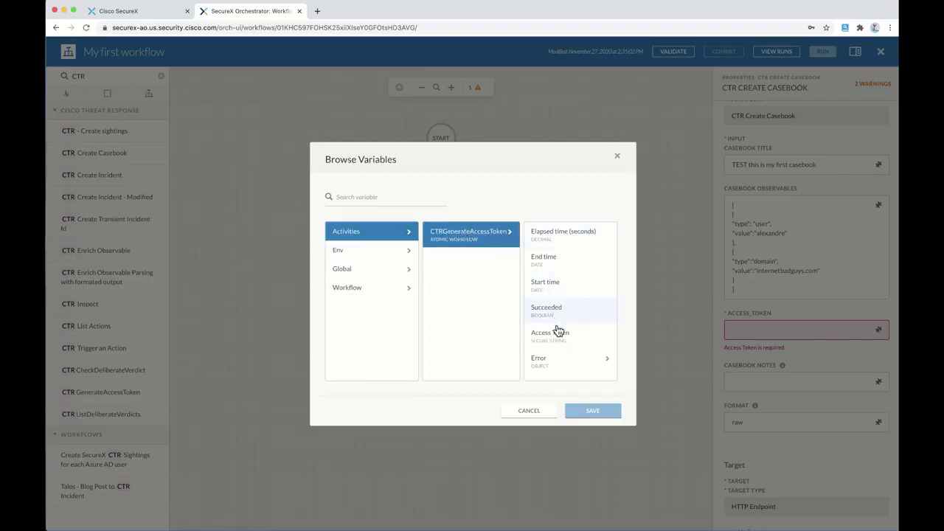
{"action": "left_click", "coordinate": [555, 341]}
{"action": "left_click", "coordinate": [581, 412]}
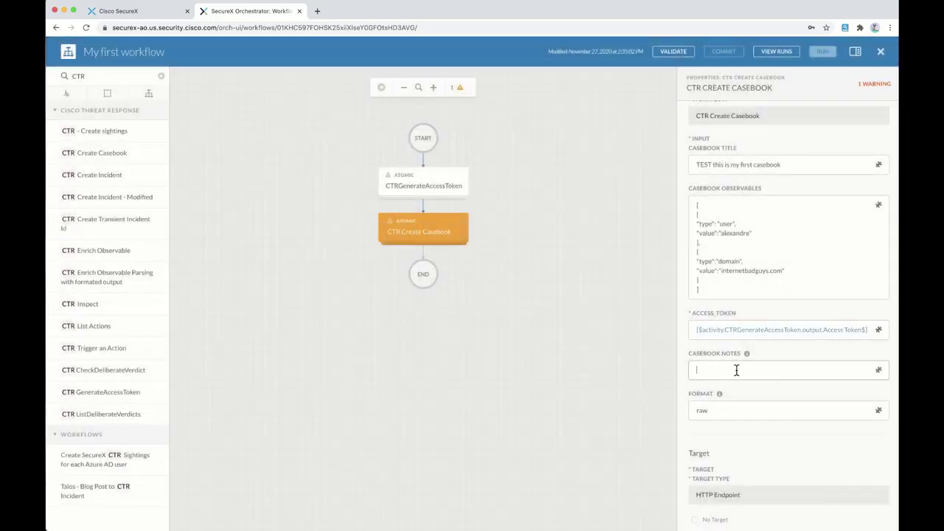
{"action": "type", "text": "TEST"}
{"action": "left_click", "coordinate": [685, 379]}
Override the workflow target of the CTR Create Casebook activity with Private_CTIA_Target.
{"action": "scroll", "coordinate": [684, 399], "scroll_direction": "down", "scroll_amount": 5}
{"action": "scroll", "coordinate": [683, 399], "scroll_direction": "down", "scroll_amount": 1}
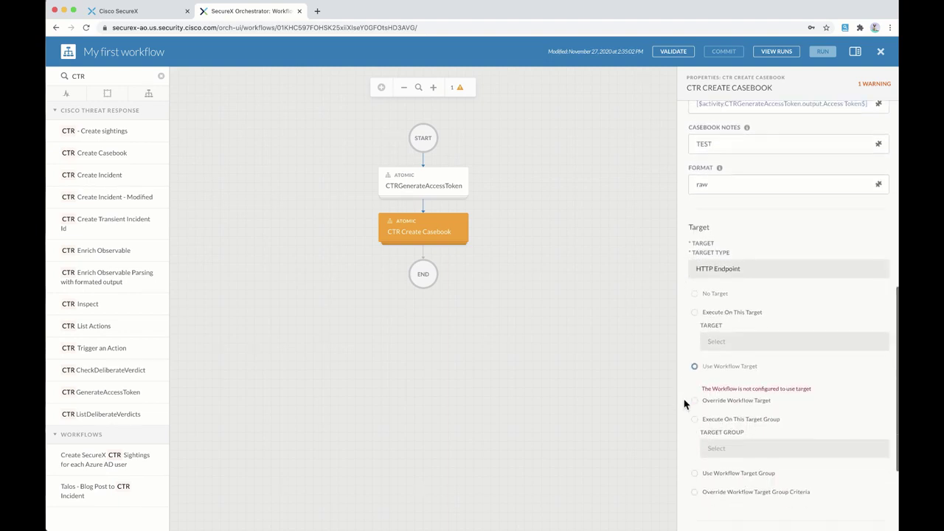
{"action": "scroll", "coordinate": [684, 401], "scroll_direction": "down", "scroll_amount": 2}
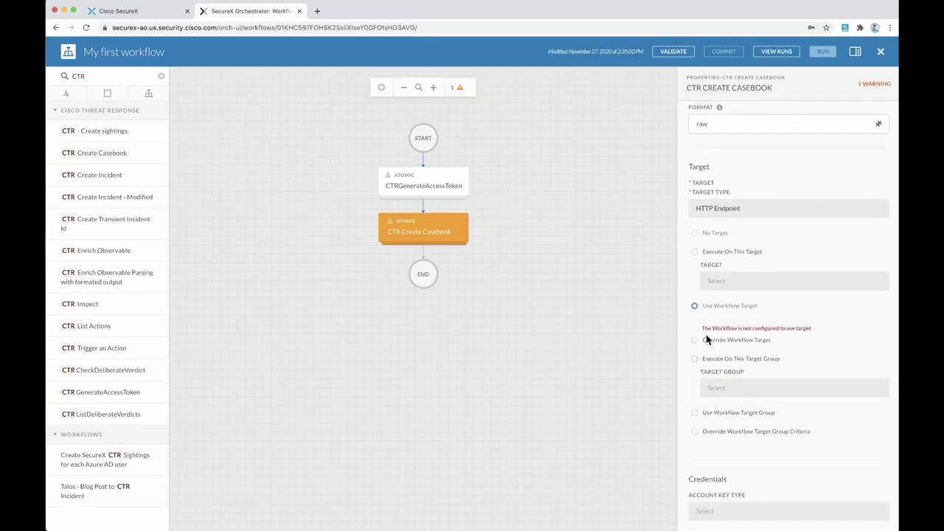
{"action": "left_click", "coordinate": [696, 343]}
{"action": "left_click", "coordinate": [782, 319]}
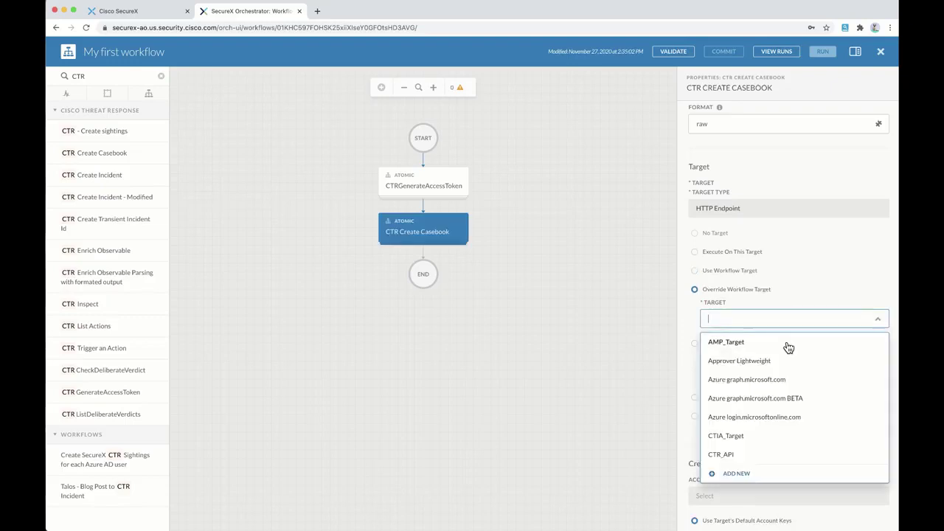
{"action": "scroll", "coordinate": [775, 439], "scroll_direction": "down", "scroll_amount": 2}
{"action": "scroll", "coordinate": [774, 439], "scroll_direction": "down", "scroll_amount": 9}
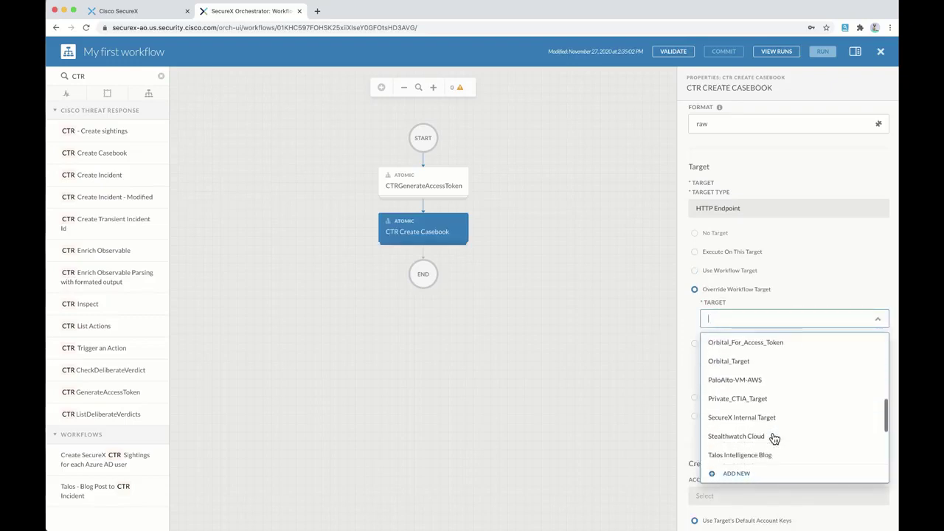
{"action": "left_click", "coordinate": [758, 403]}
{"action": "left_click", "coordinate": [567, 313]}
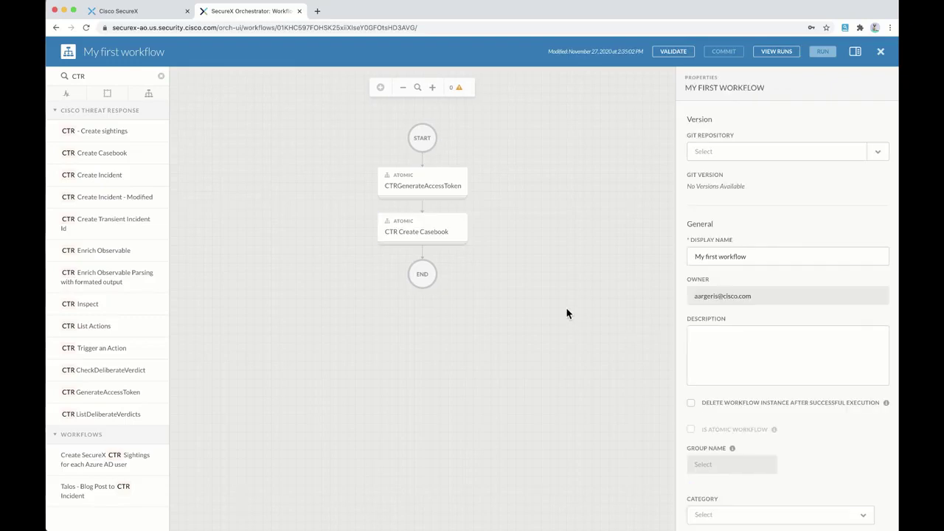
Validate and run the workflow with both the access token and casebook activities.
{"action": "left_click", "coordinate": [670, 53]}
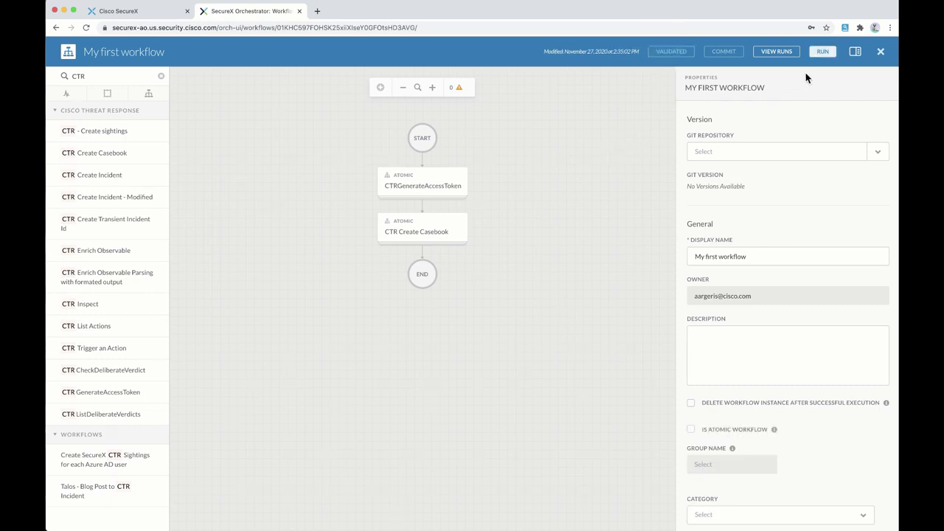
{"action": "left_click", "coordinate": [828, 58]}
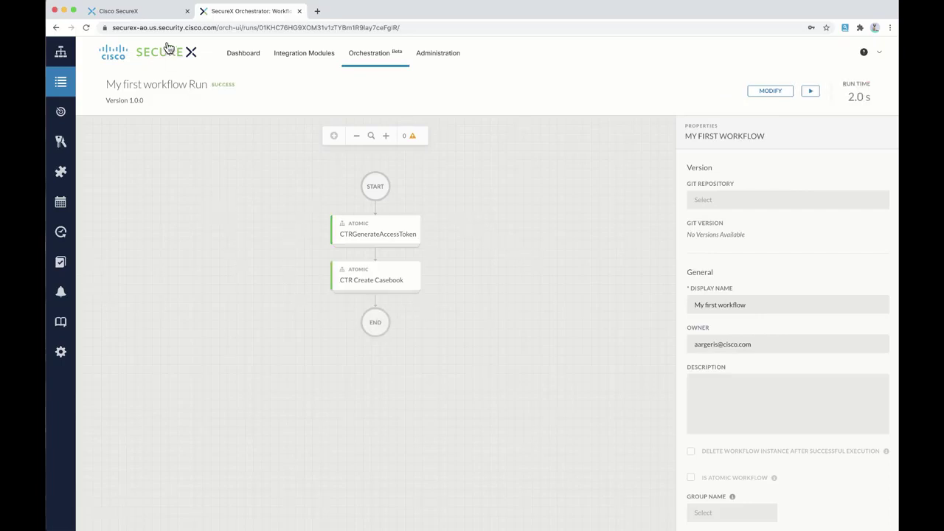
Open the case "TEST this is my first casebook" from the SecureX dashboard and examine its domain and user observables.
{"action": "left_click", "coordinate": [153, 13]}
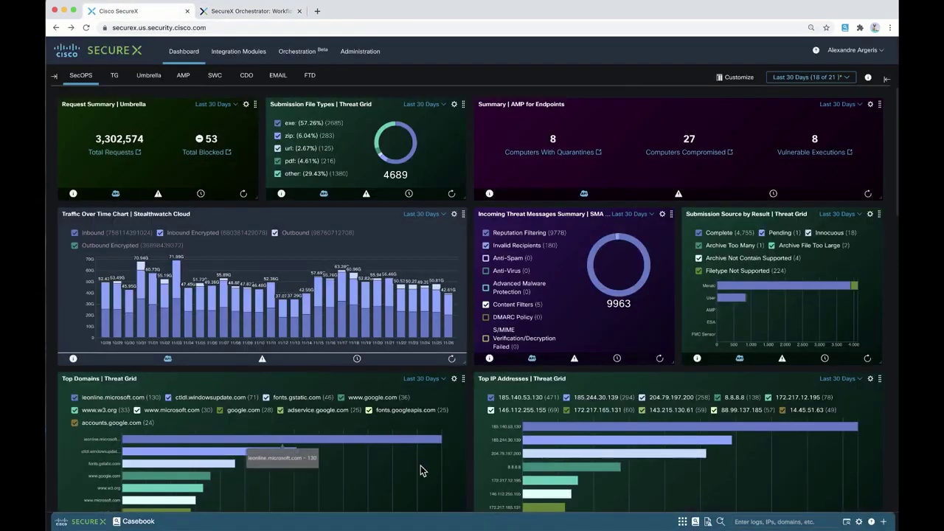
{"action": "left_click", "coordinate": [444, 527]}
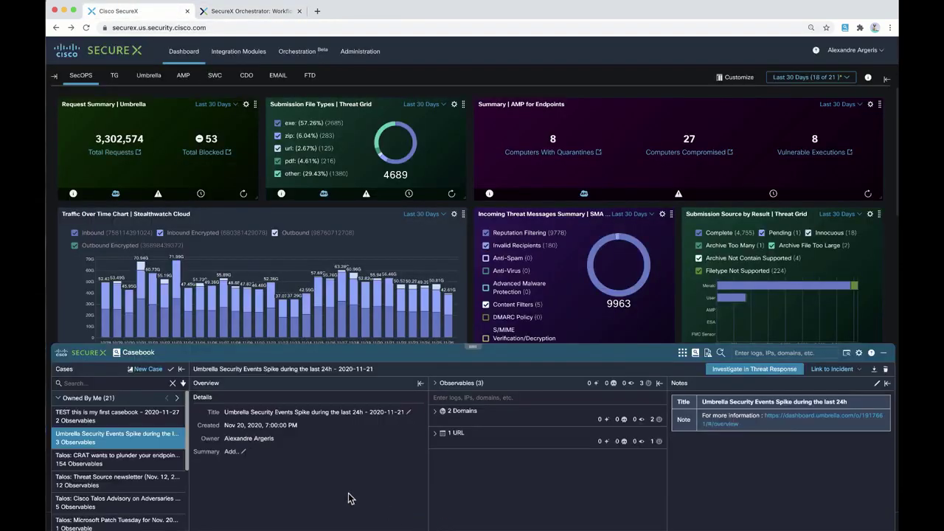
{"action": "left_click", "coordinate": [144, 426]}
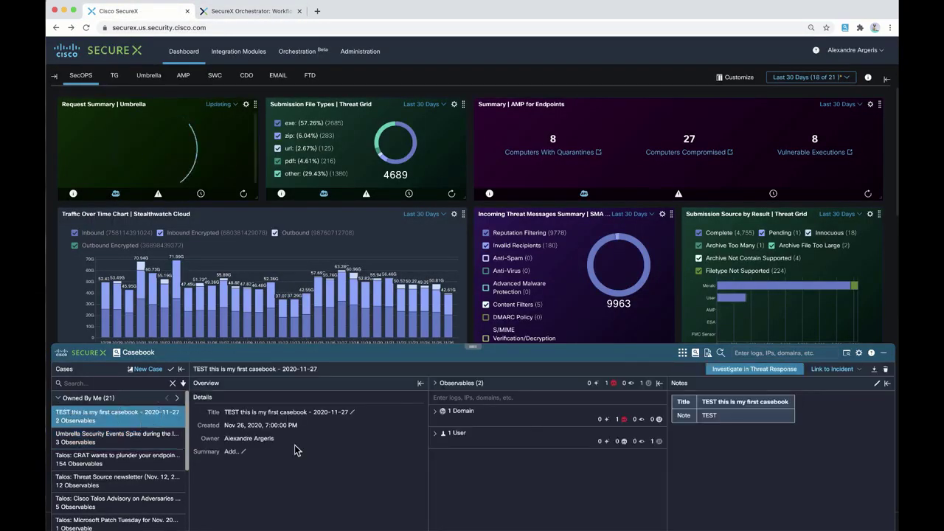
{"action": "left_click", "coordinate": [436, 418]}
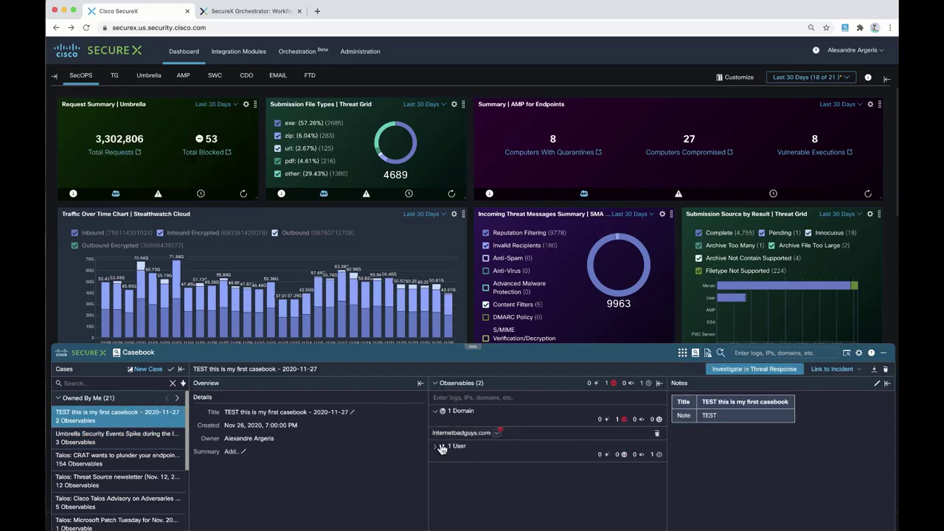
{"action": "left_click", "coordinate": [435, 446]}
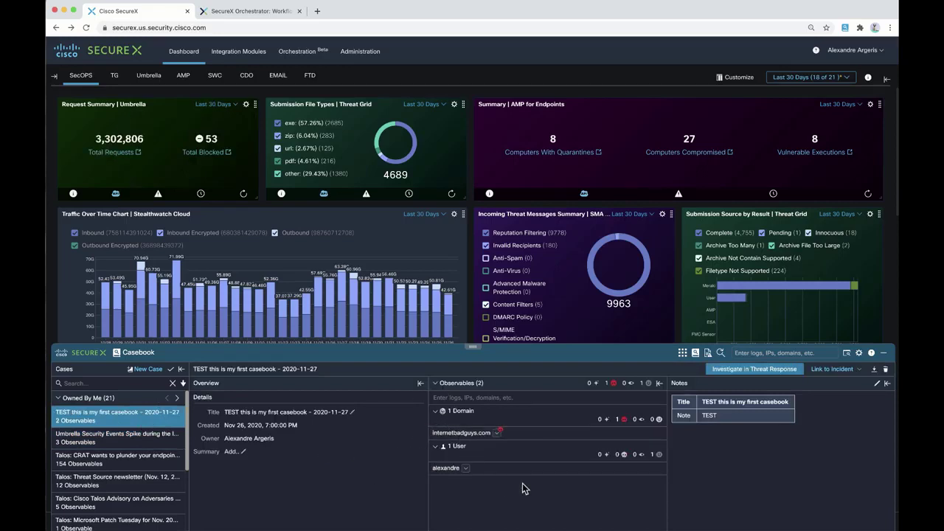